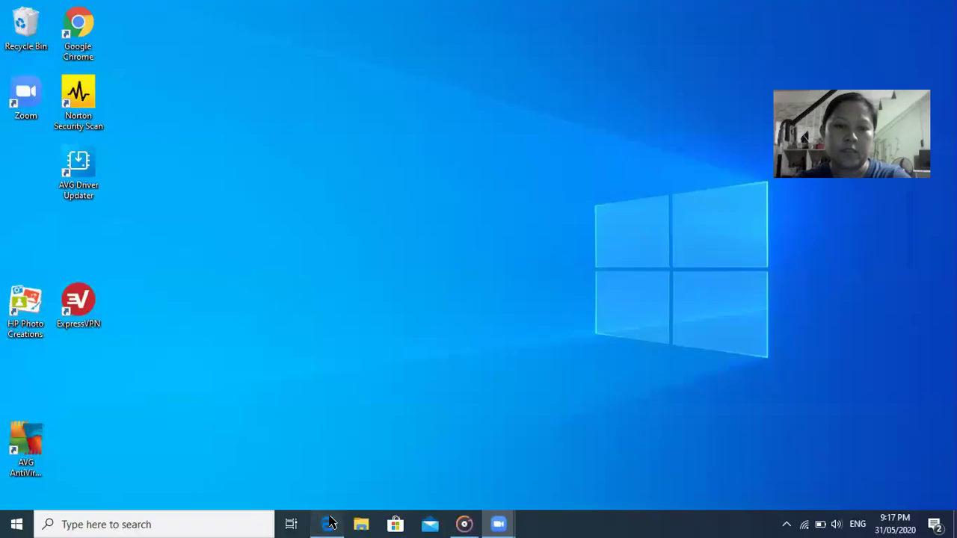
Step: Bring the Edge window back over the desktop and switch to the Kringle.cash tab
{"action": "left_click", "coordinate": [329, 523]}
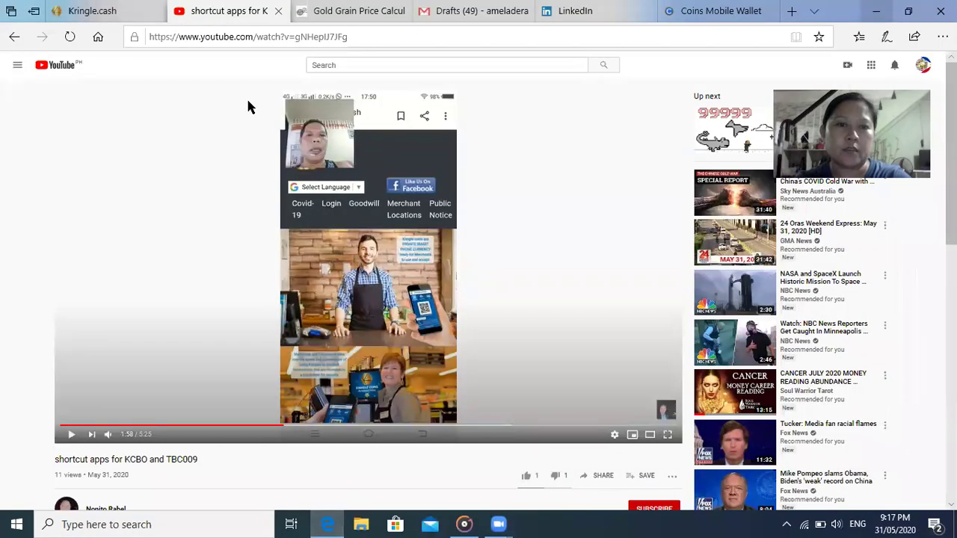
{"action": "left_click", "coordinate": [94, 11]}
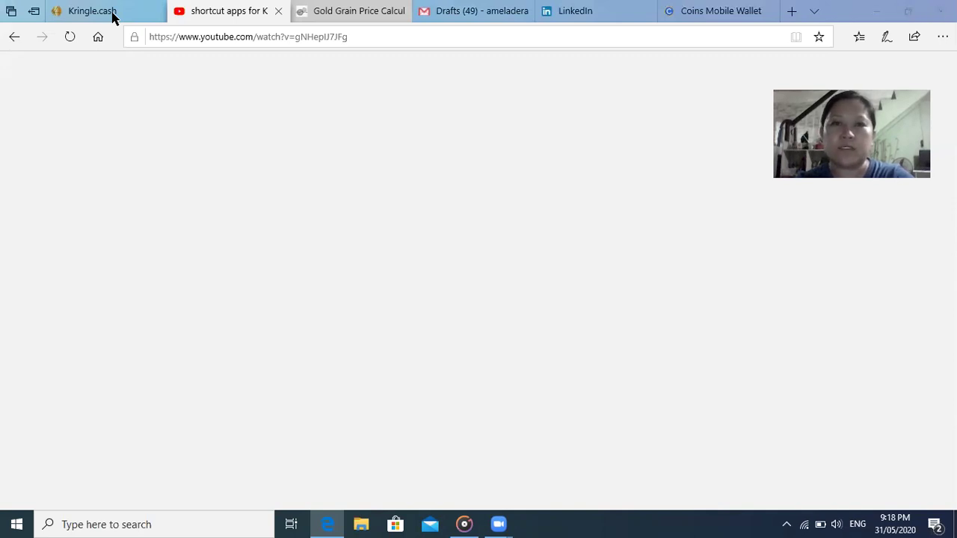
Step: Reload the Kringle.cash Tagalog leaderboard with F5 for updated signup counts, then go to Gmail Drafts
{"action": "left_click", "coordinate": [113, 17]}
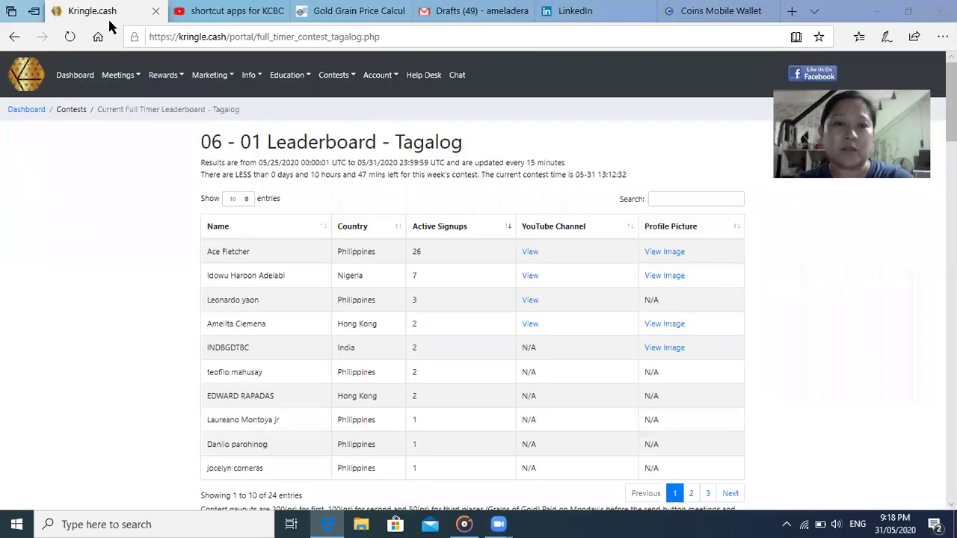
{"action": "left_click", "coordinate": [402, 37]}
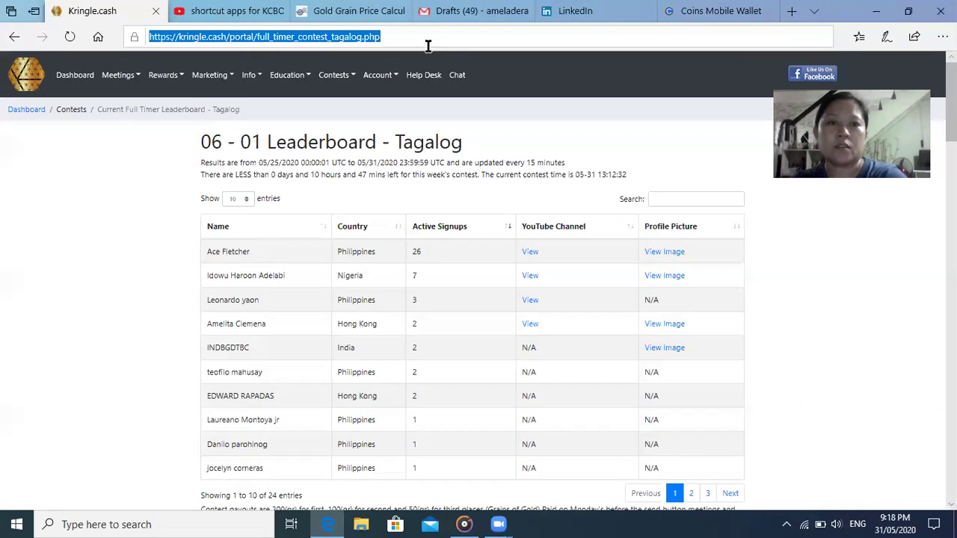
{"action": "left_click", "coordinate": [460, 64]}
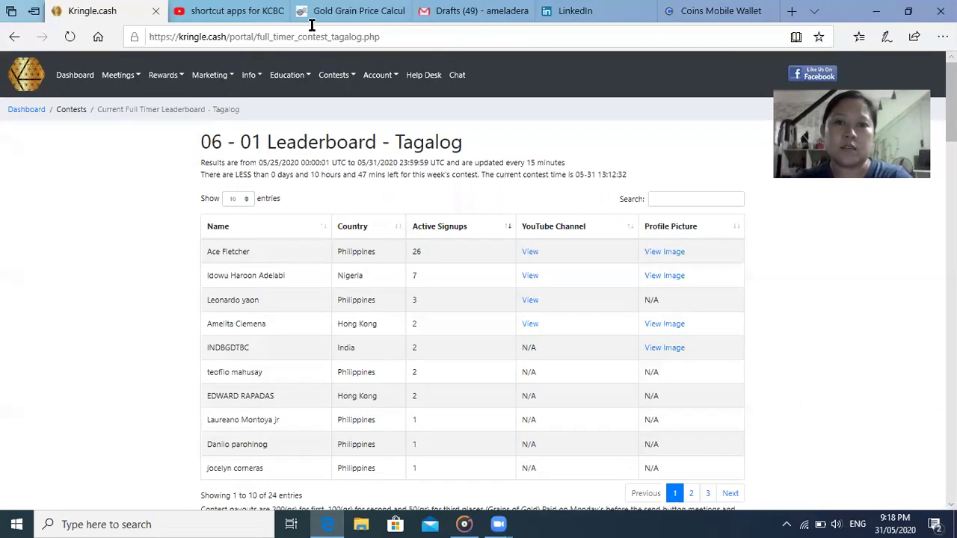
{"action": "mouse_move", "coordinate": [351, 11]}
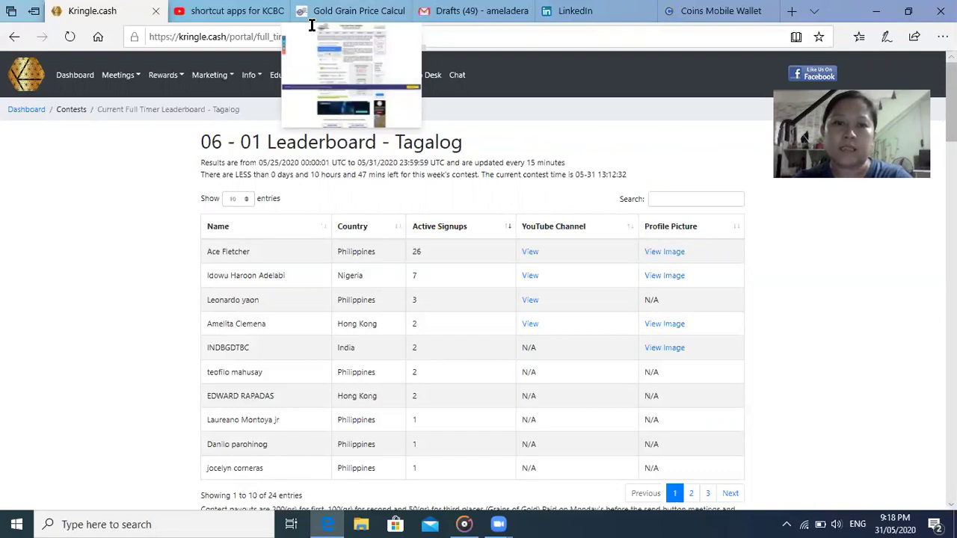
{"action": "key", "text": "F5"}
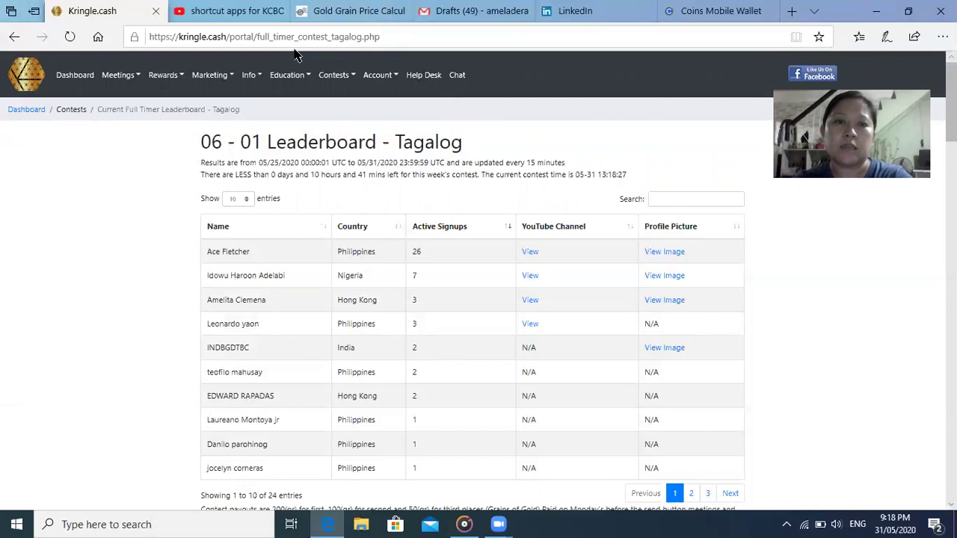
{"action": "left_click", "coordinate": [426, 11]}
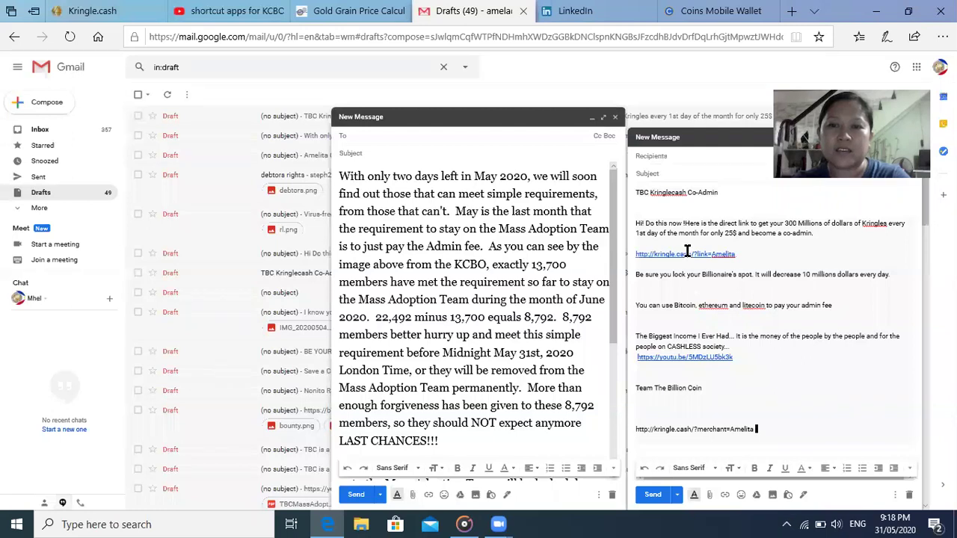
Step: Open the kringle.cash referral link from the co-admin draft in a new tab
{"action": "left_click", "coordinate": [695, 254]}
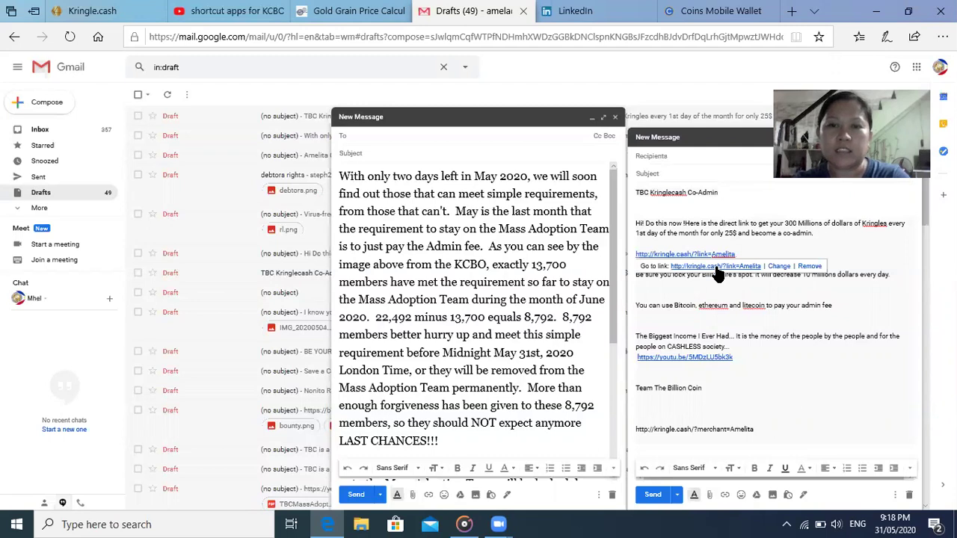
{"action": "left_click", "coordinate": [716, 268]}
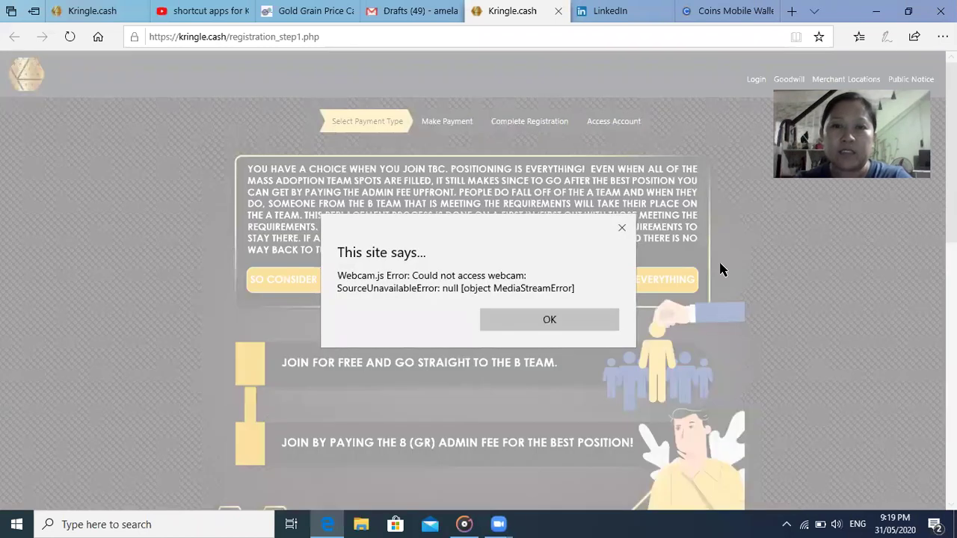
Step: Dismiss the webcam error and review the registration page's free B-team and paid A-team options
{"action": "left_click", "coordinate": [574, 321]}
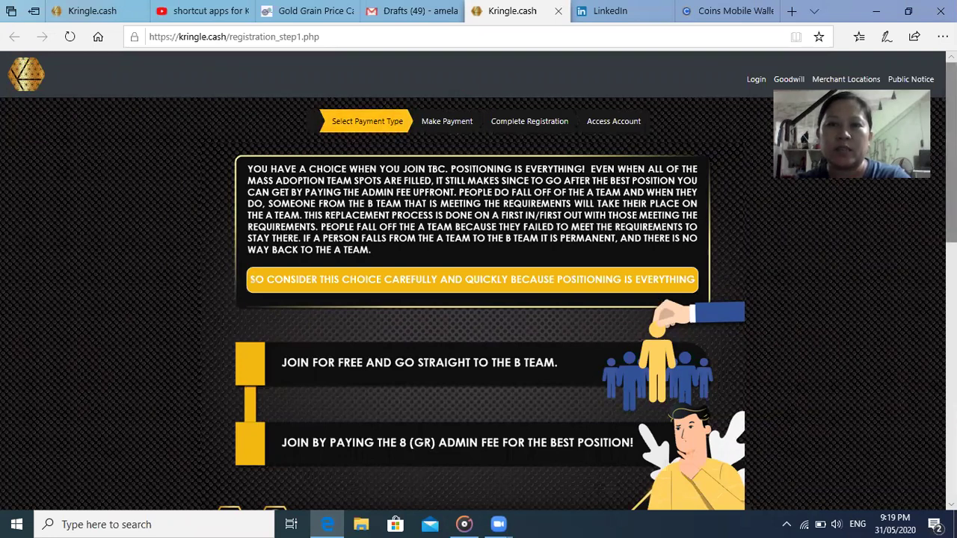
{"action": "scroll", "coordinate": [479, 281], "scroll_direction": "down", "scroll_amount": 1}
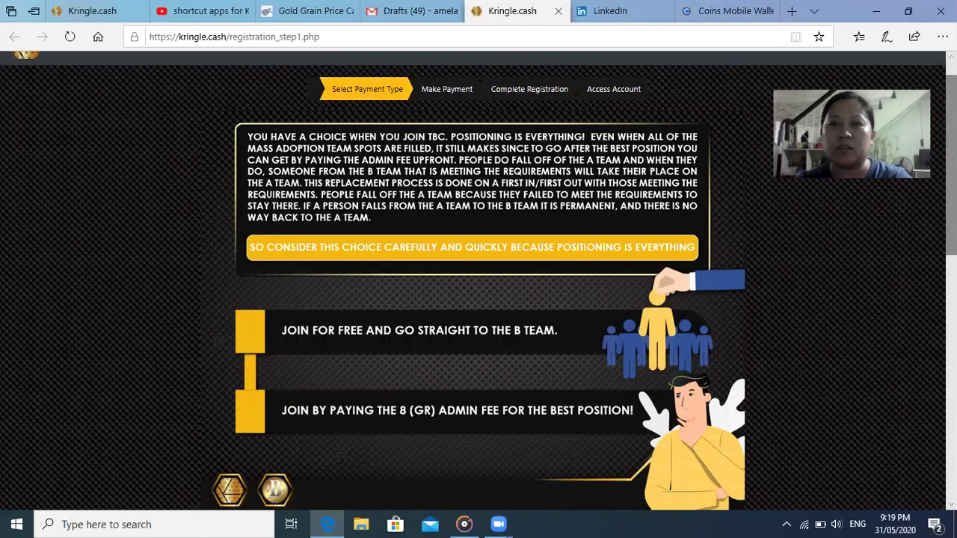
{"action": "scroll", "coordinate": [479, 281], "scroll_direction": "down", "scroll_amount": 1}
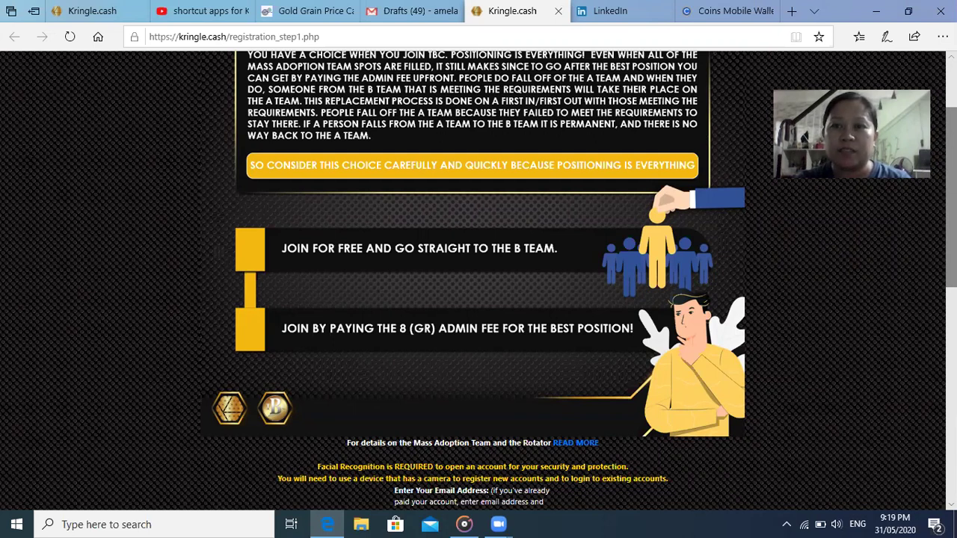
{"action": "scroll", "coordinate": [478, 282], "scroll_direction": "down", "scroll_amount": 1}
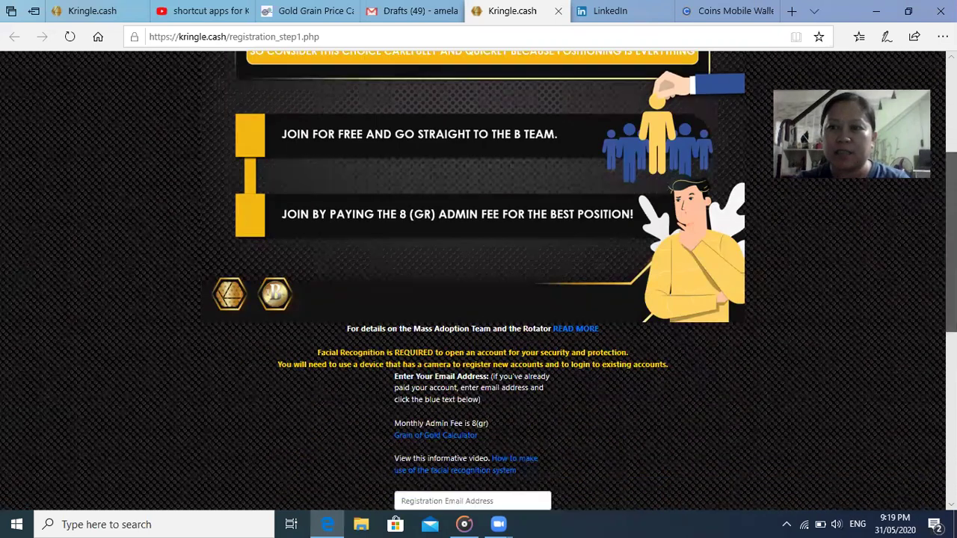
{"action": "scroll", "coordinate": [479, 281], "scroll_direction": "down", "scroll_amount": 2}
{"action": "scroll", "coordinate": [478, 281], "scroll_direction": "down", "scroll_amount": 1}
{"action": "scroll", "coordinate": [479, 281], "scroll_direction": "down", "scroll_amount": 2}
{"action": "scroll", "coordinate": [479, 281], "scroll_direction": "up", "scroll_amount": 1}
{"action": "scroll", "coordinate": [478, 282], "scroll_direction": "up", "scroll_amount": 6}
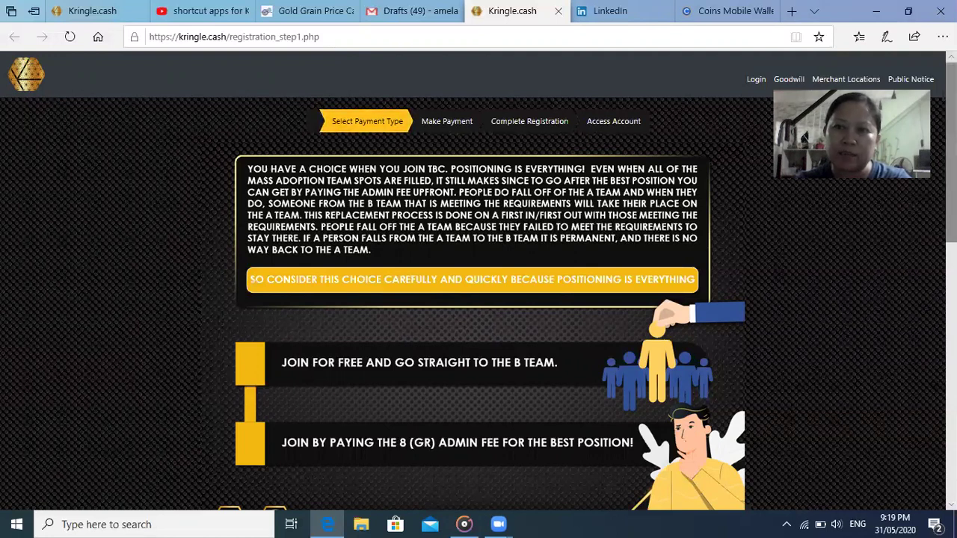
{"action": "scroll", "coordinate": [479, 282], "scroll_direction": "down", "scroll_amount": 1}
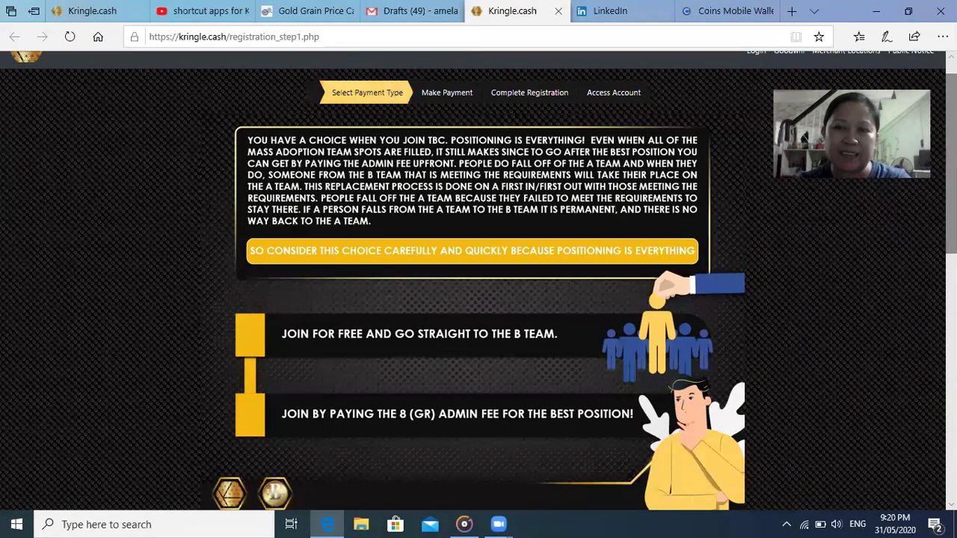
{"action": "scroll", "coordinate": [478, 280], "scroll_direction": "down", "scroll_amount": 1}
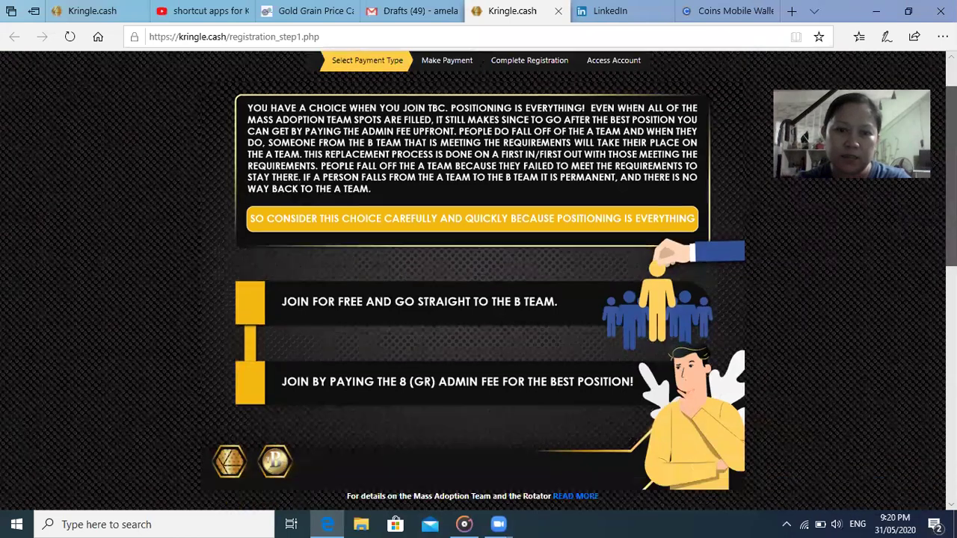
{"action": "scroll", "coordinate": [479, 280], "scroll_direction": "down", "scroll_amount": 1}
{"action": "scroll", "coordinate": [478, 280], "scroll_direction": "down", "scroll_amount": 3}
{"action": "scroll", "coordinate": [877, 256], "scroll_direction": "down", "scroll_amount": 1}
{"action": "scroll", "coordinate": [877, 256], "scroll_direction": "down", "scroll_amount": 1}
{"action": "scroll", "coordinate": [877, 256], "scroll_direction": "down", "scroll_amount": 1}
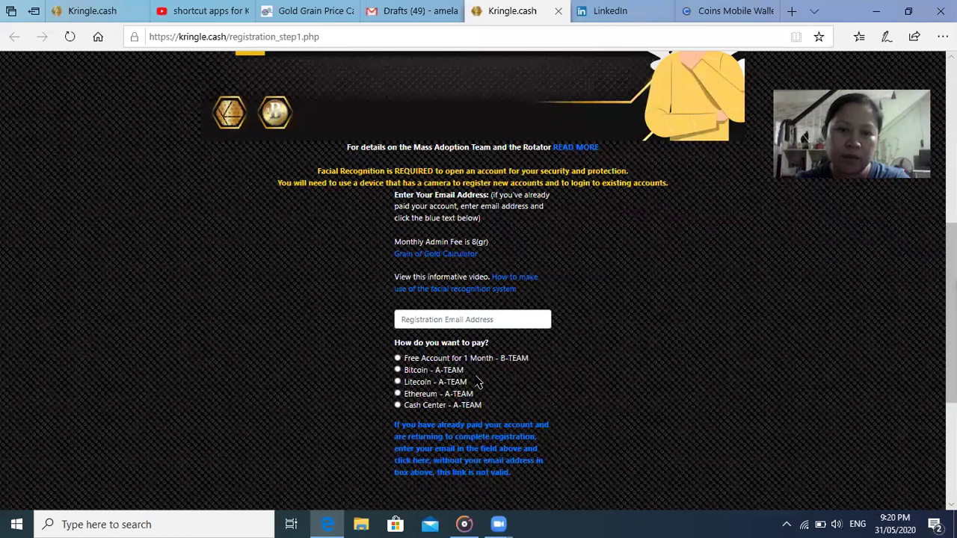
{"action": "left_click", "coordinate": [467, 319]}
{"action": "left_click", "coordinate": [468, 320]}
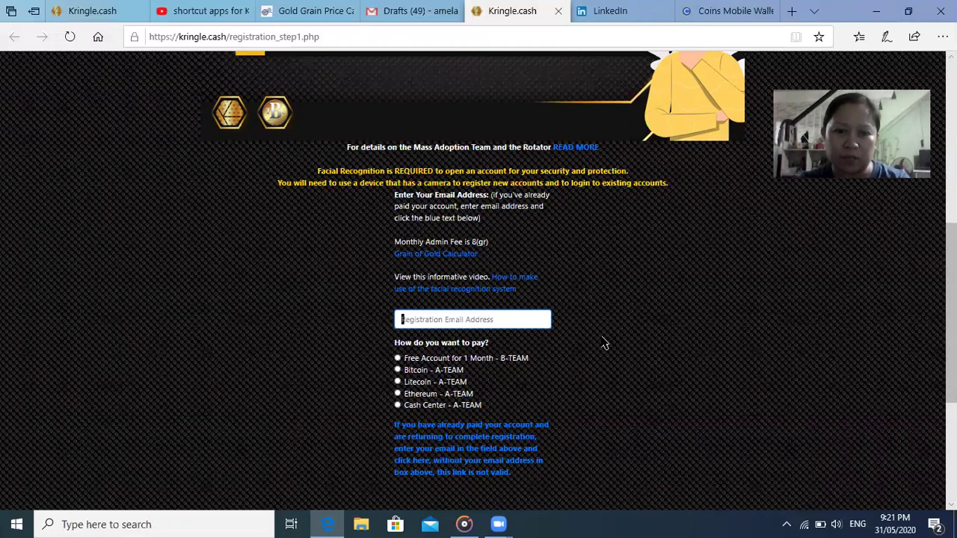
{"action": "scroll", "coordinate": [610, 336], "scroll_direction": "down", "scroll_amount": 2}
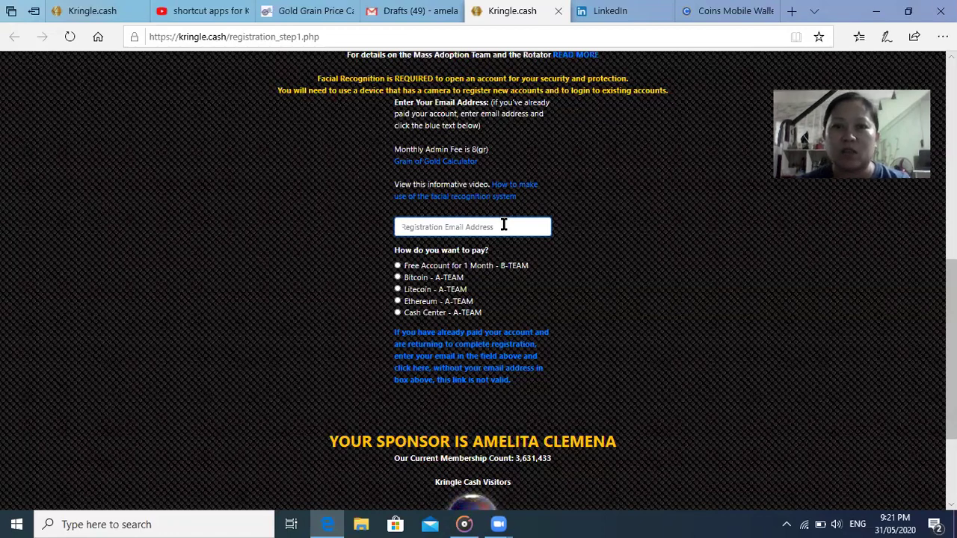
{"action": "left_click", "coordinate": [504, 224]}
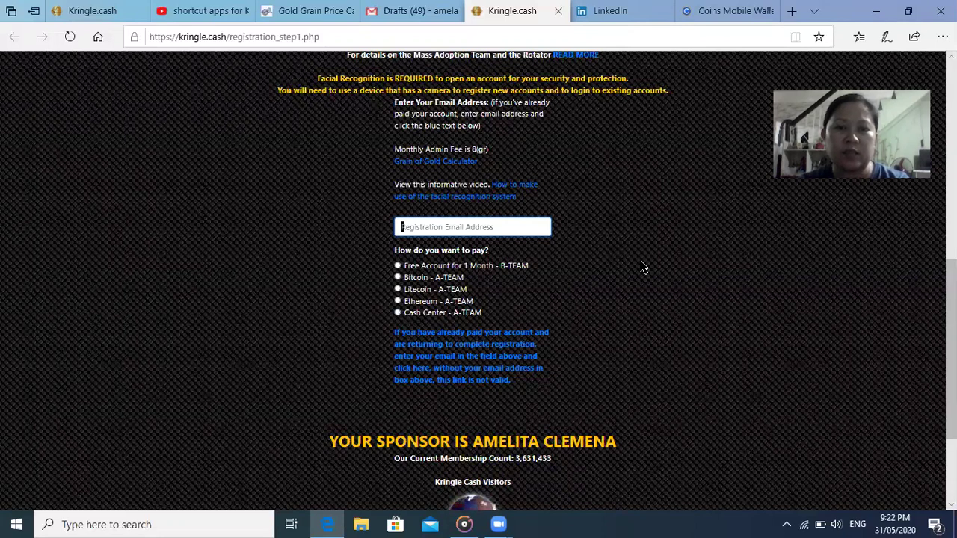
Step: Select 'Free Account for 1 Month - B-TEAM' and close the valid email address warning
{"action": "scroll", "coordinate": [632, 273], "scroll_direction": "down", "scroll_amount": 2}
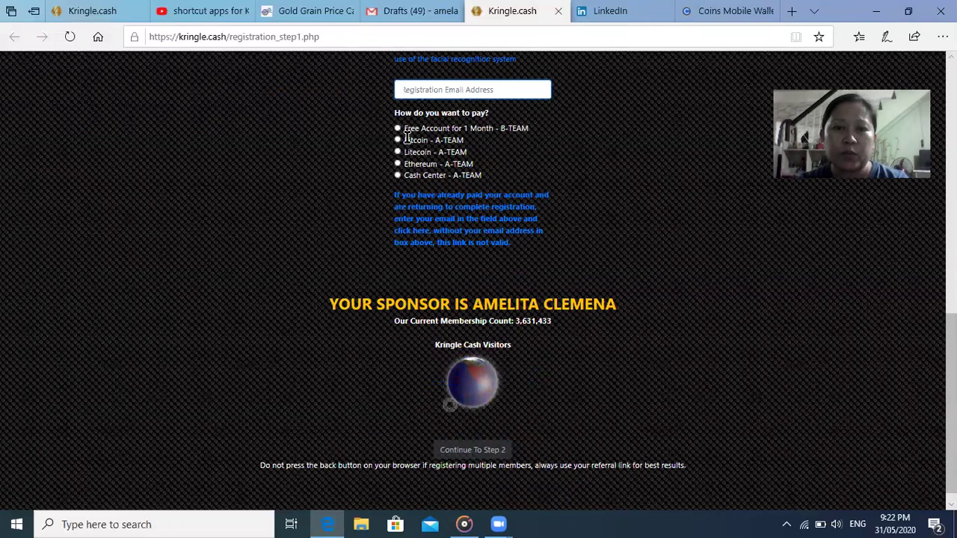
{"action": "scroll", "coordinate": [513, 134], "scroll_direction": "up", "scroll_amount": 1}
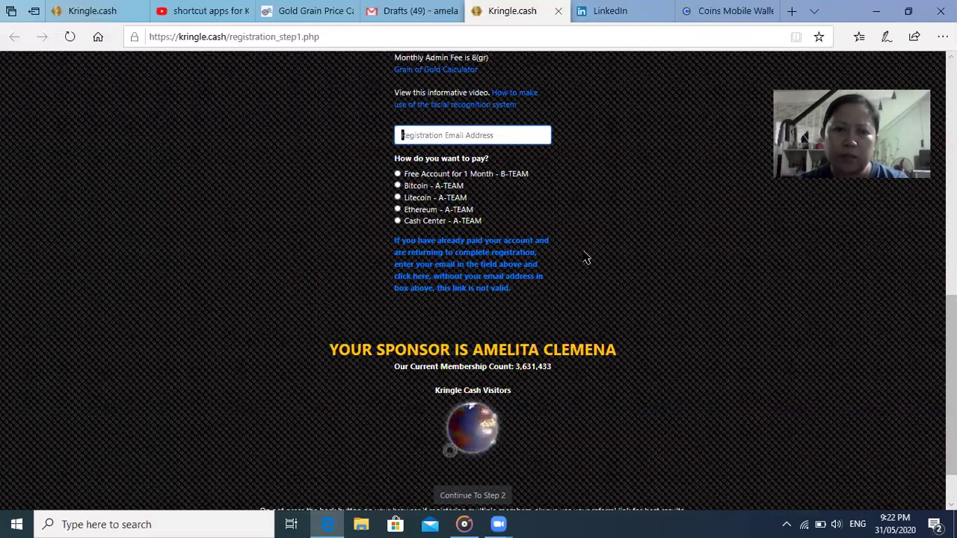
{"action": "left_click", "coordinate": [398, 175]}
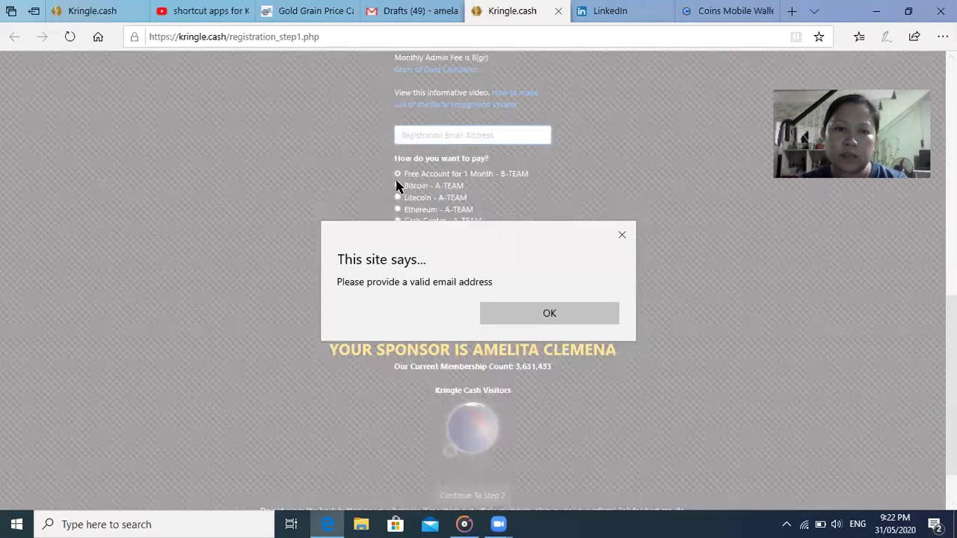
{"action": "left_click", "coordinate": [622, 235]}
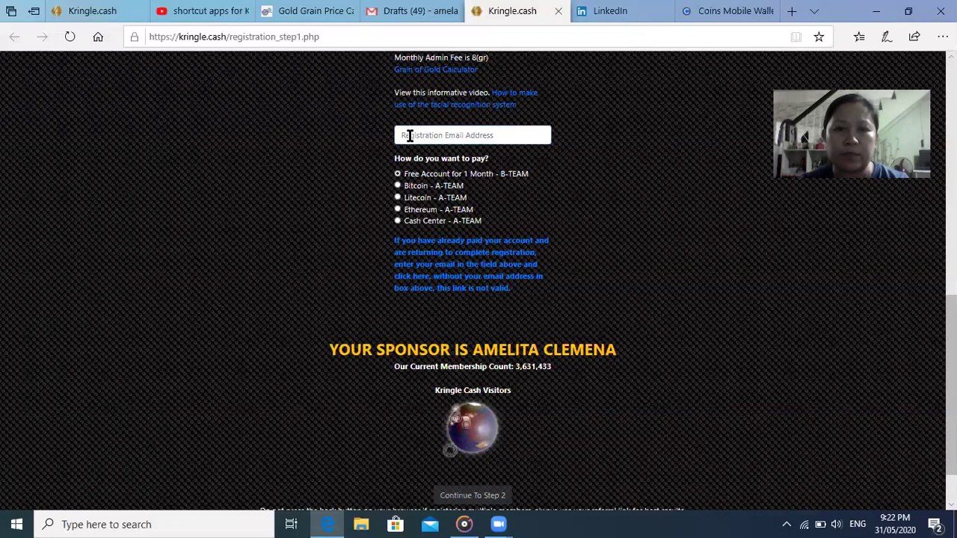
{"action": "scroll", "coordinate": [626, 258], "scroll_direction": "down", "scroll_amount": 1}
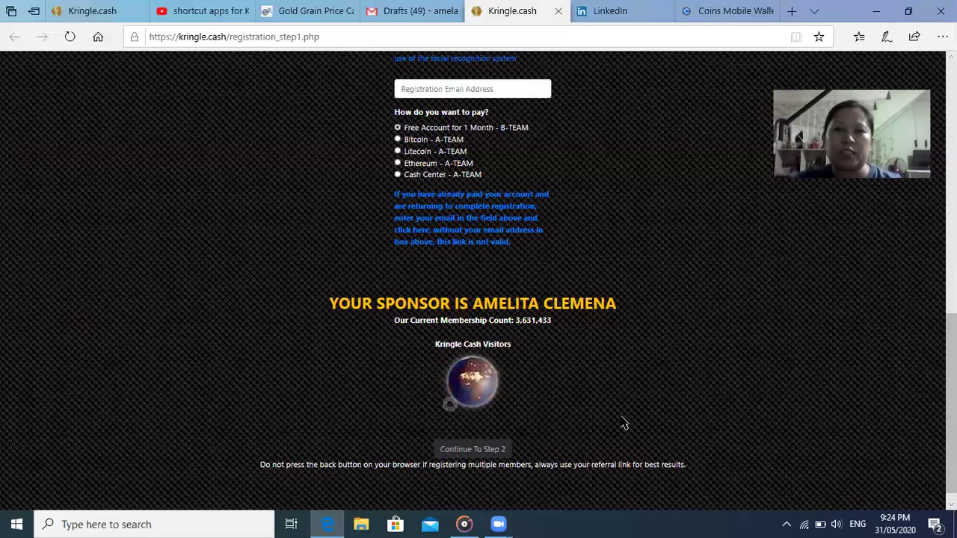
Step: In the signed-in portal, open Account > Your Account > Approve Registration Credit
{"action": "left_click", "coordinate": [92, 18]}
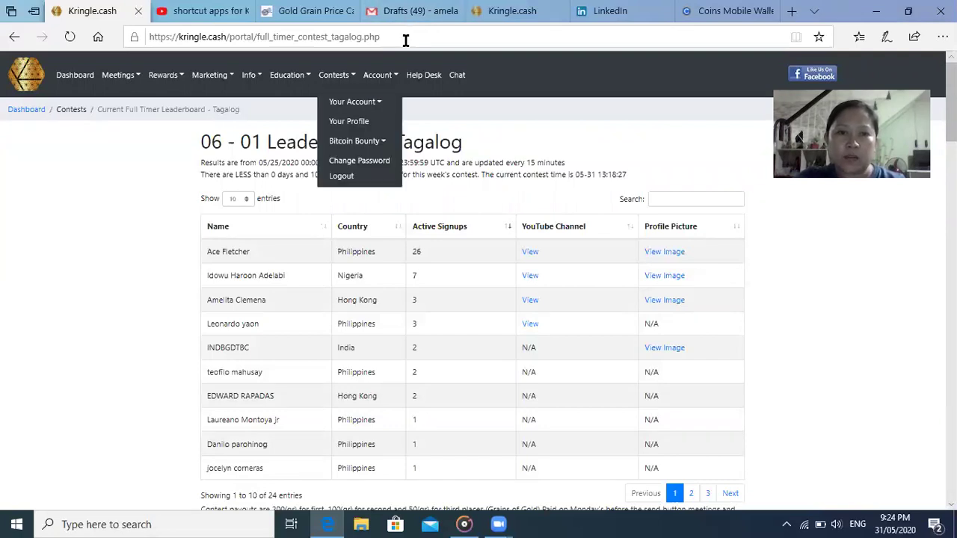
{"action": "left_click", "coordinate": [503, 135]}
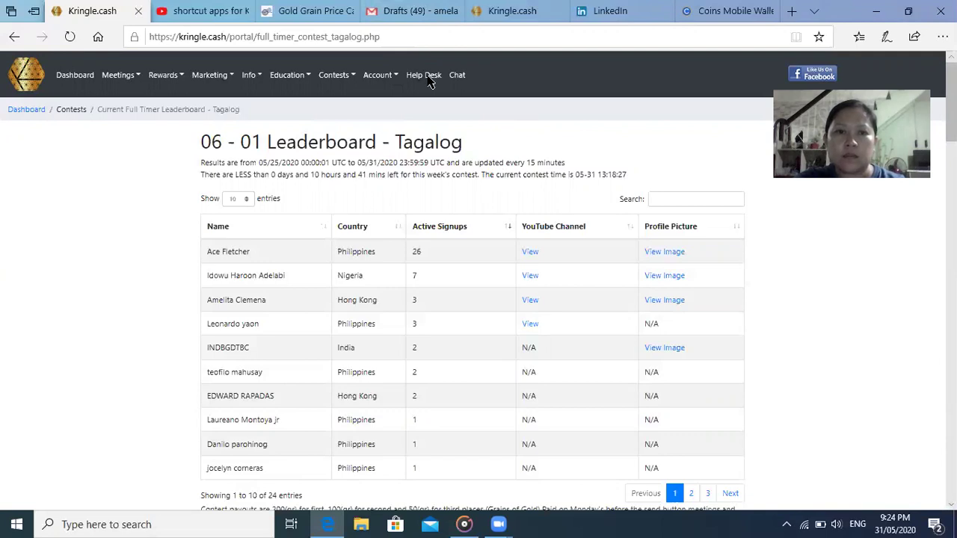
{"action": "left_click", "coordinate": [377, 74]}
{"action": "left_click", "coordinate": [377, 102]}
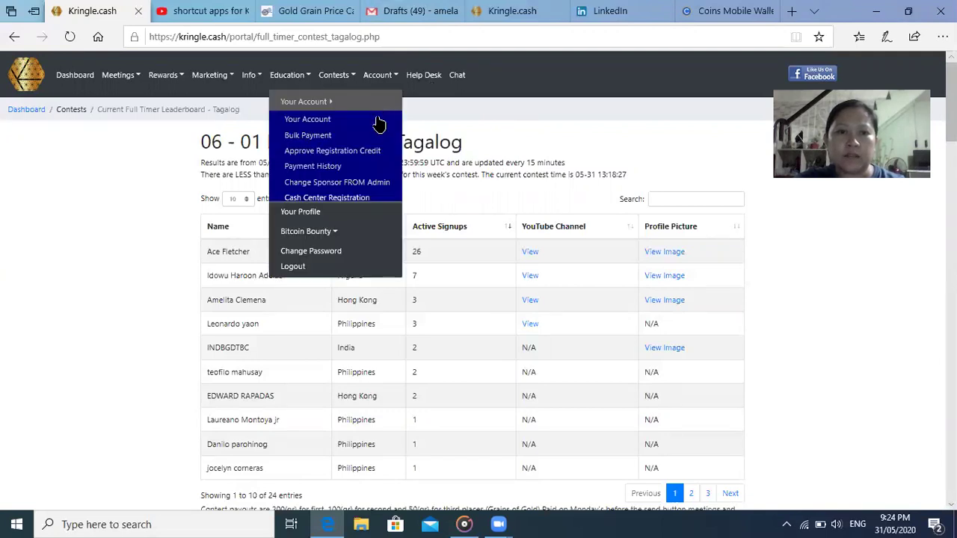
{"action": "left_click", "coordinate": [369, 160]}
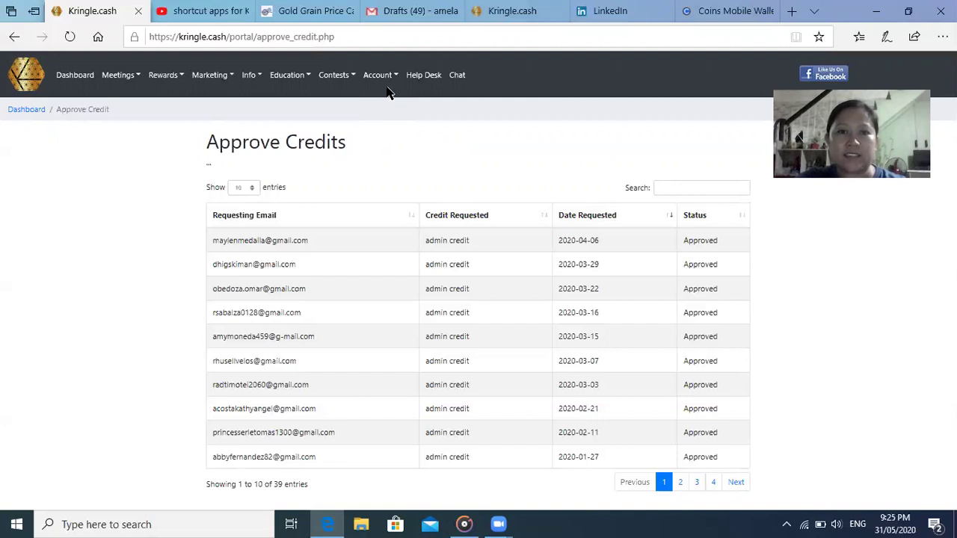
Step: Return to the registration tab showing the free one-month B-TEAM option selected
{"action": "left_click", "coordinate": [387, 77]}
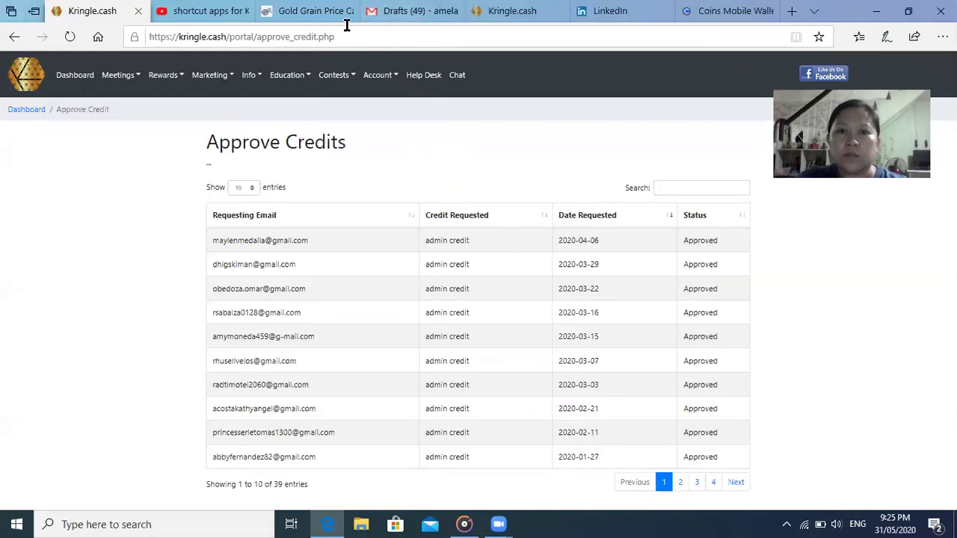
{"action": "left_click", "coordinate": [507, 18]}
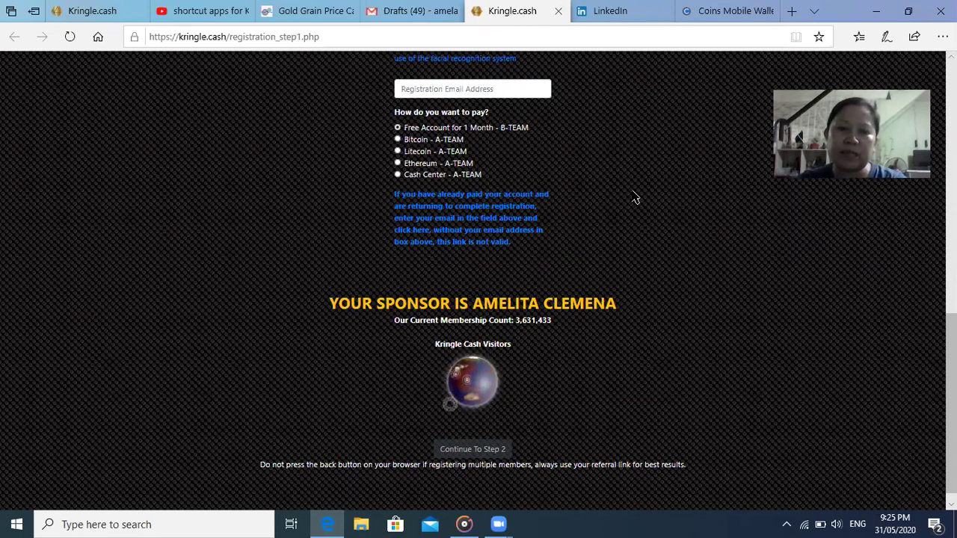
{"action": "scroll", "coordinate": [948, 404], "scroll_direction": "down", "scroll_amount": 1}
{"action": "key", "text": "Home"}
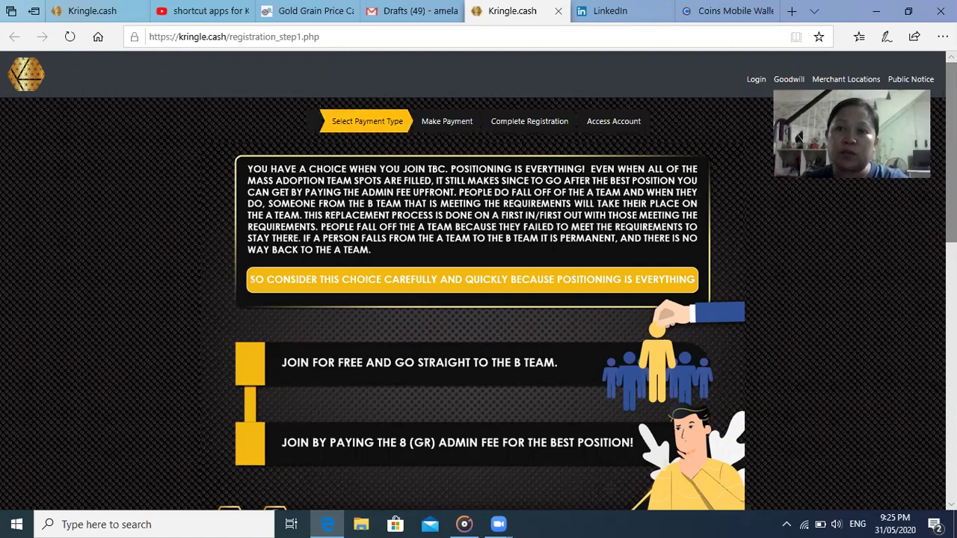
{"action": "scroll", "coordinate": [478, 281], "scroll_direction": "down", "scroll_amount": 2}
{"action": "scroll", "coordinate": [479, 281], "scroll_direction": "down", "scroll_amount": 8}
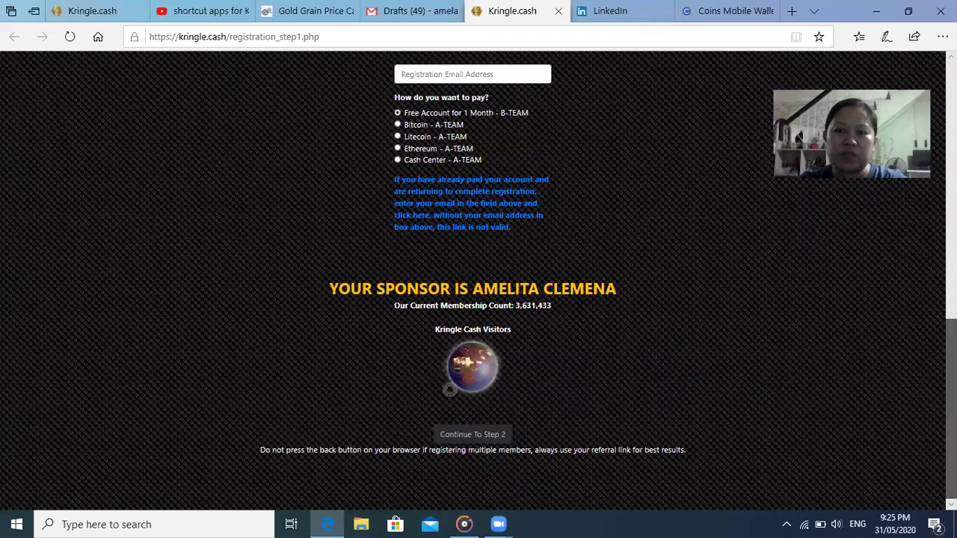
{"action": "scroll", "coordinate": [450, 389], "scroll_direction": "up", "scroll_amount": 2}
{"action": "scroll", "coordinate": [450, 389], "scroll_direction": "up", "scroll_amount": 8}
{"action": "scroll", "coordinate": [478, 281], "scroll_direction": "down", "scroll_amount": 2}
{"action": "scroll", "coordinate": [479, 281], "scroll_direction": "down", "scroll_amount": 3}
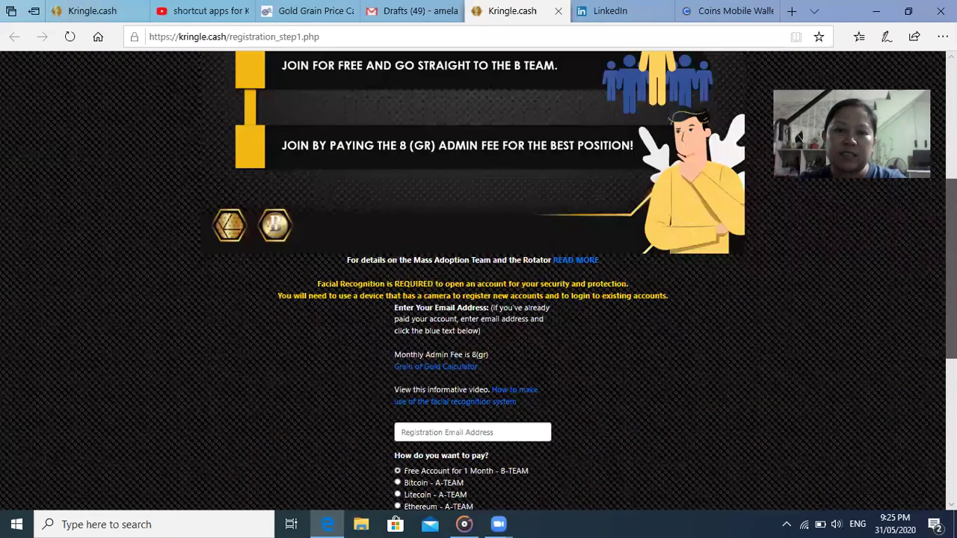